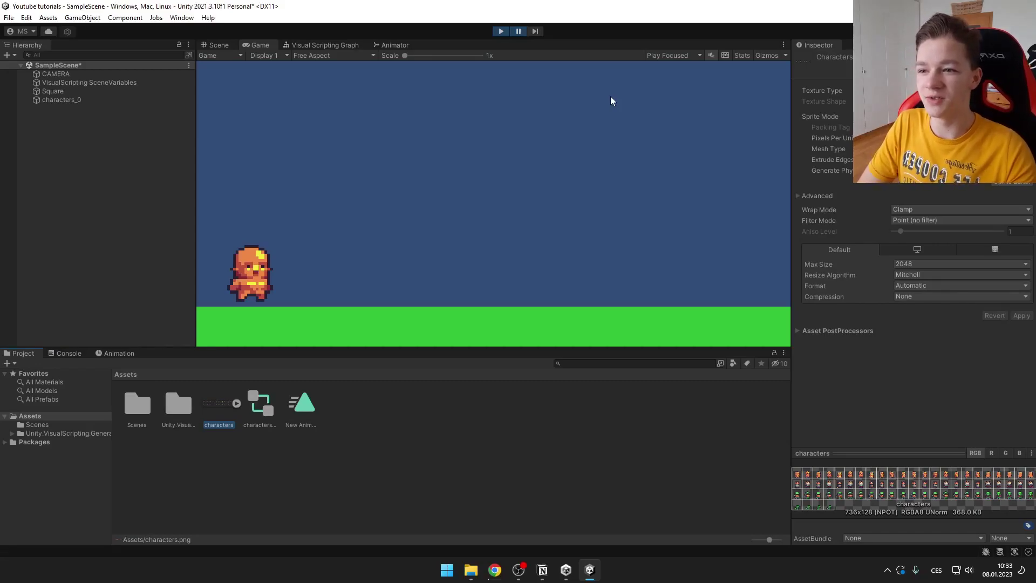
Step: Resume and re-pause the character preview, then open the characters sheet in Photos
{"action": "left_click", "coordinate": [518, 32]}
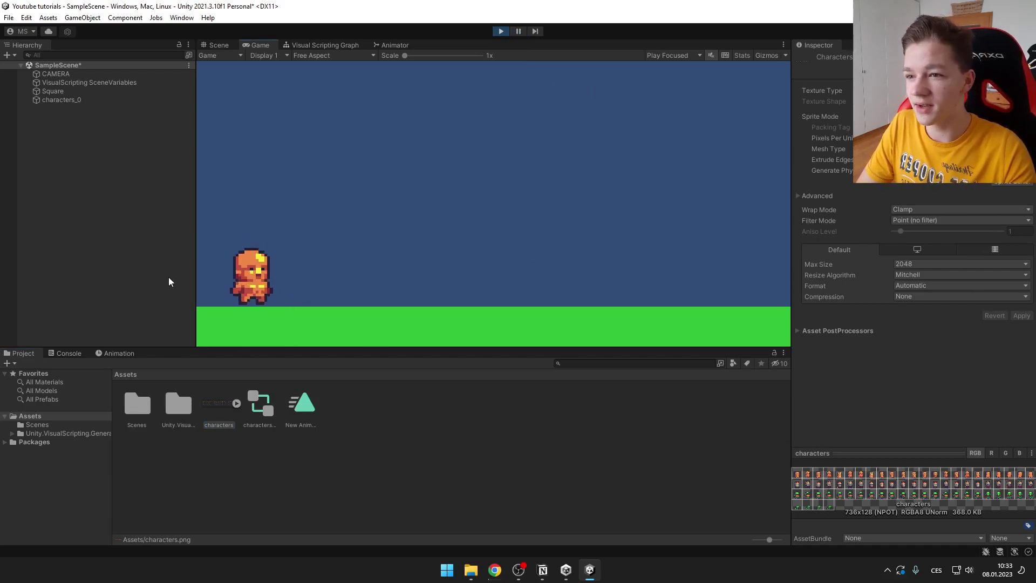
{"action": "left_click", "coordinate": [518, 32]}
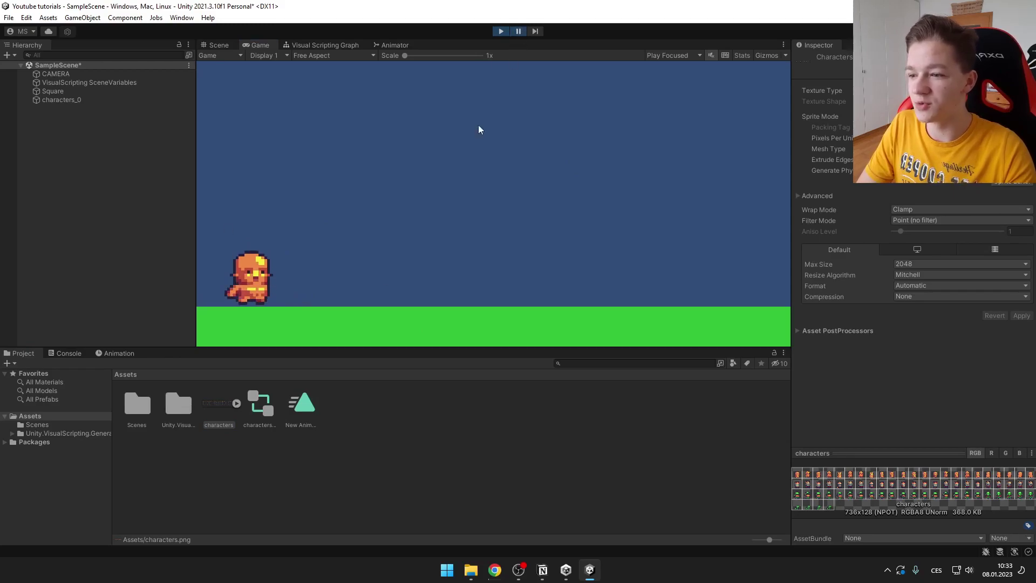
{"action": "double_click", "coordinate": [220, 404]}
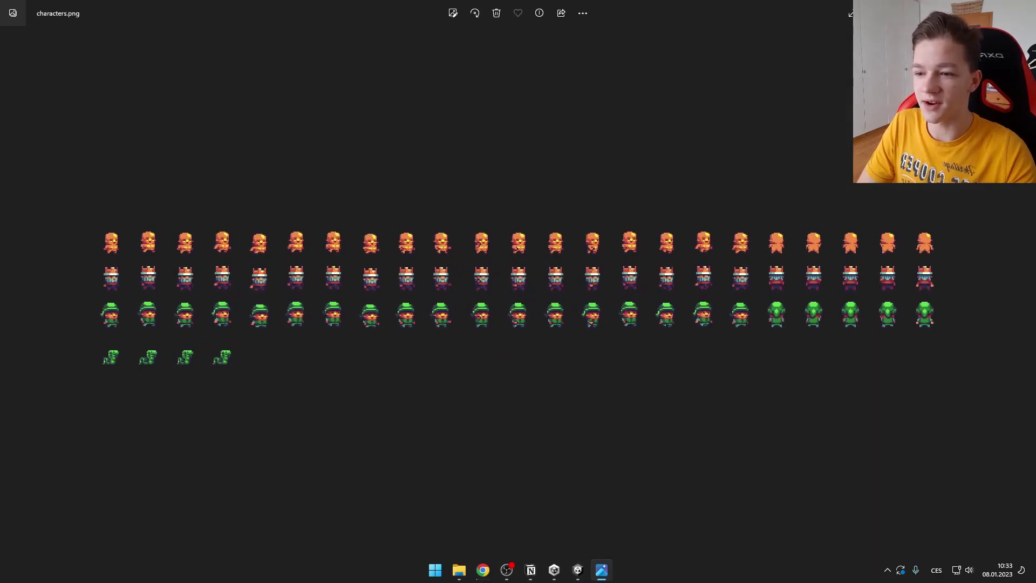
Step: Back in Unity, set the characters texture's Sprite Mode to Multiple
{"action": "left_click", "coordinate": [1018, 13]}
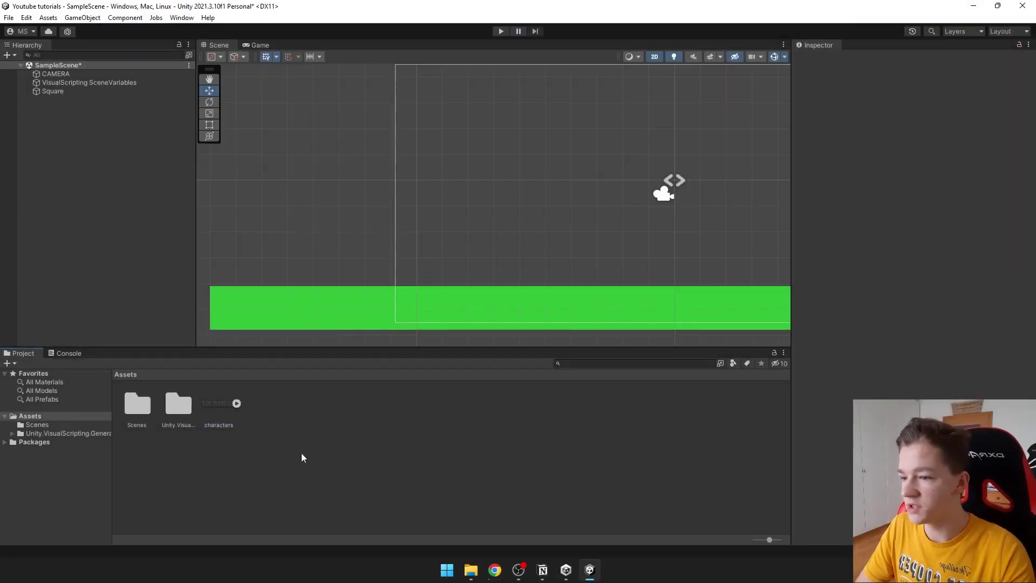
{"action": "left_click", "coordinate": [219, 406]}
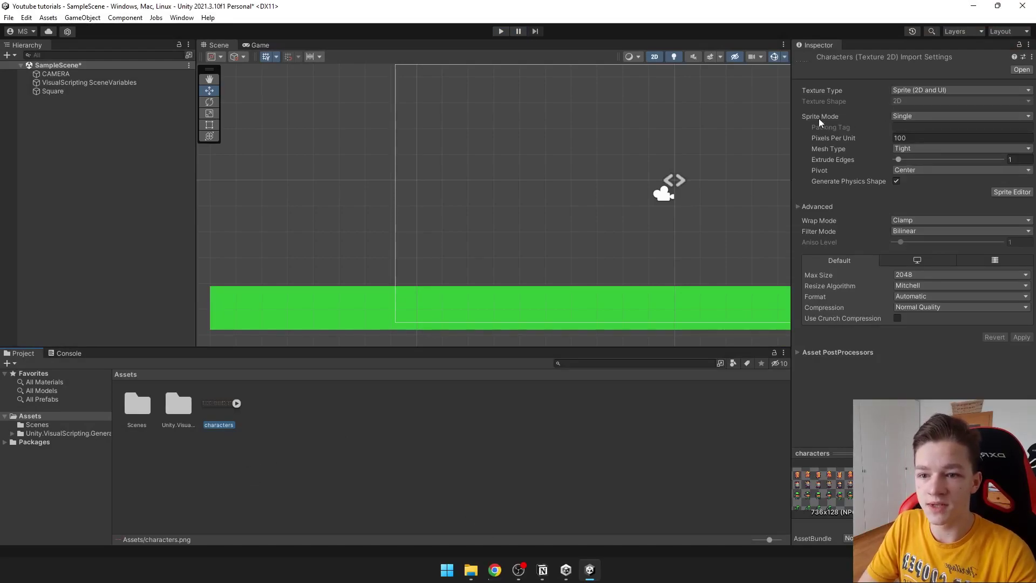
{"action": "left_click", "coordinate": [946, 120]}
{"action": "left_click", "coordinate": [938, 144]}
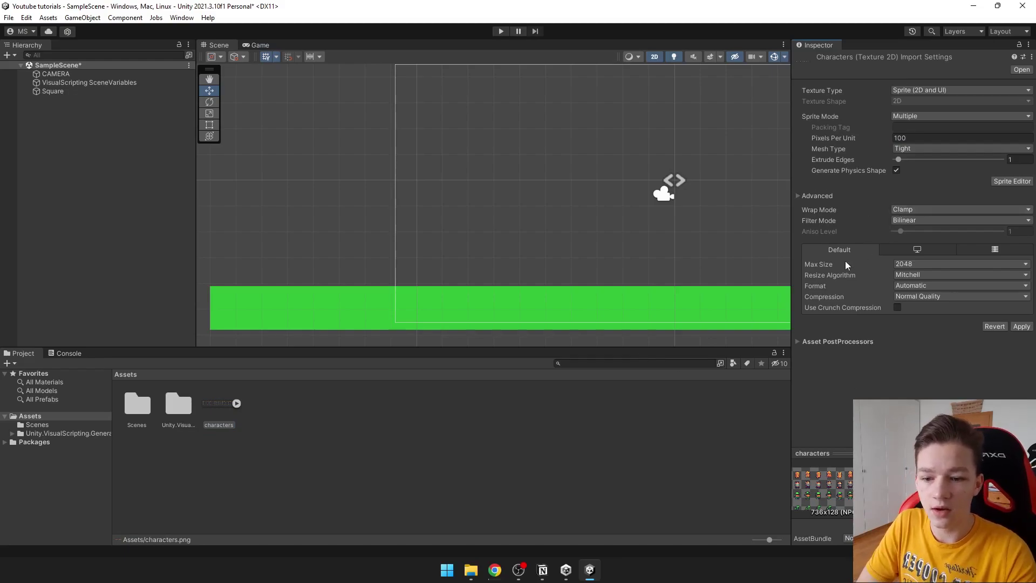
Step: Set Filter Mode to Point (no filter) and Compression to None, and apply
{"action": "left_click", "coordinate": [214, 397]}
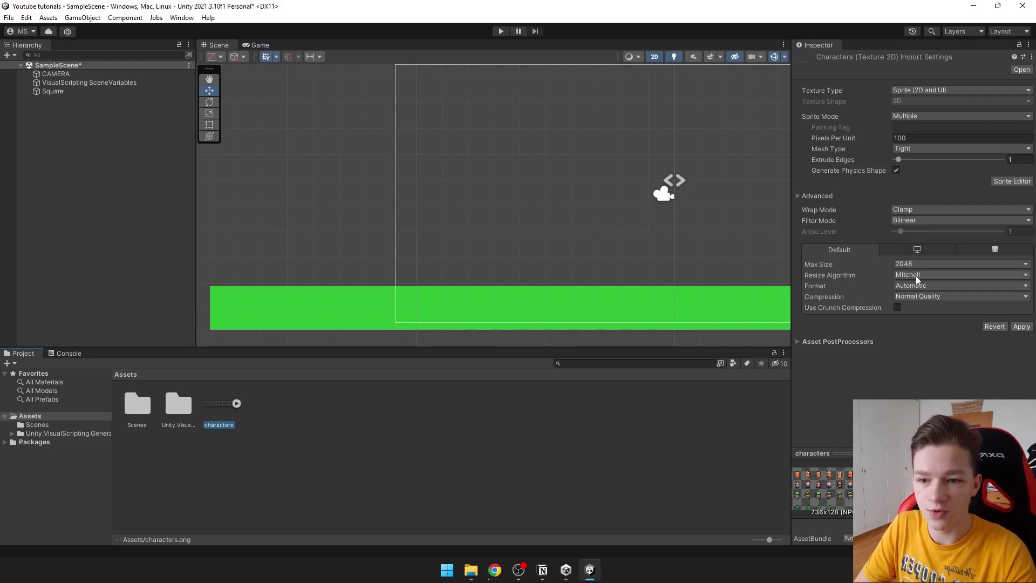
{"action": "left_click", "coordinate": [925, 221]}
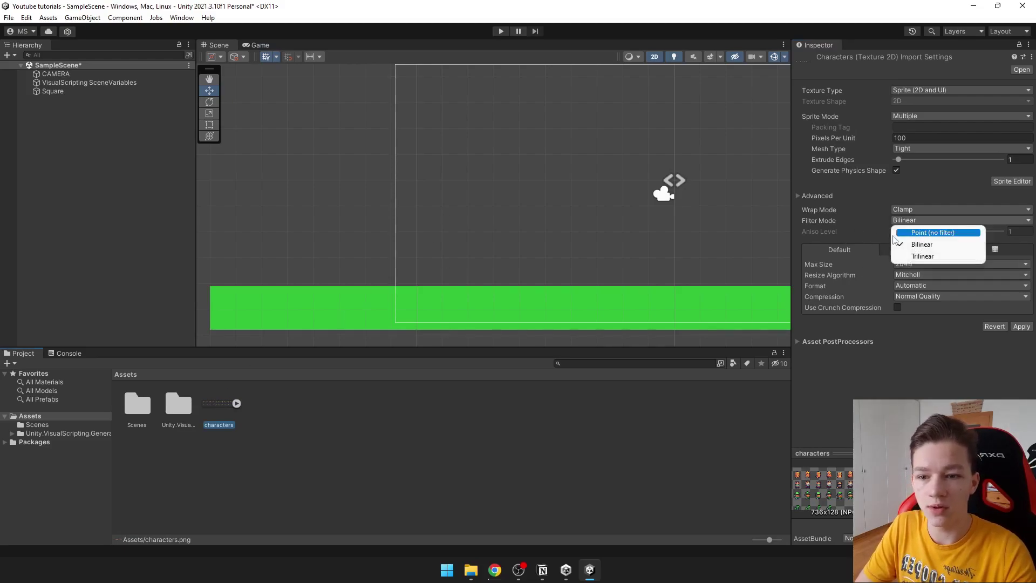
{"action": "left_click", "coordinate": [924, 233]}
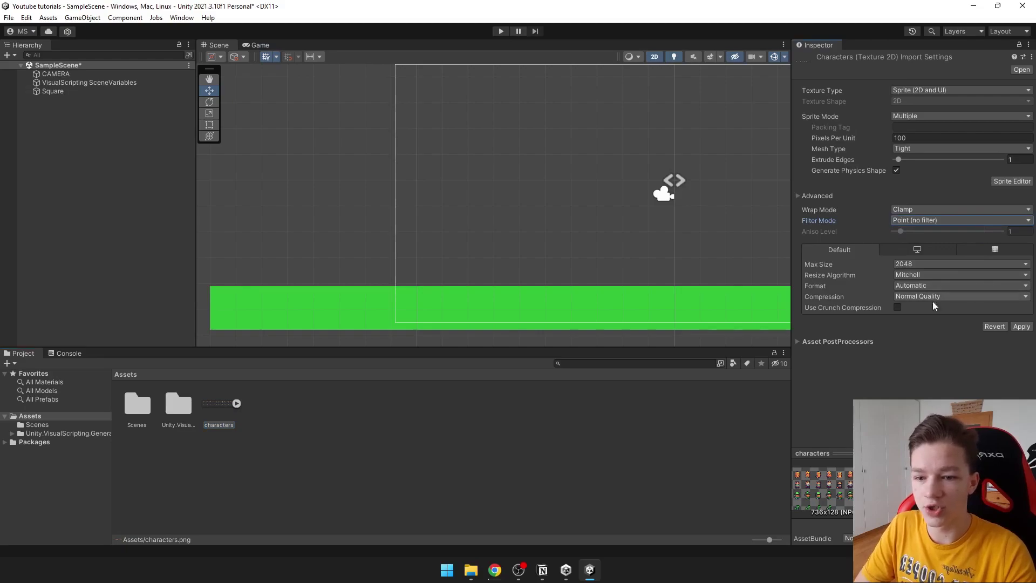
{"action": "left_click", "coordinate": [935, 296]}
{"action": "left_click", "coordinate": [931, 305]}
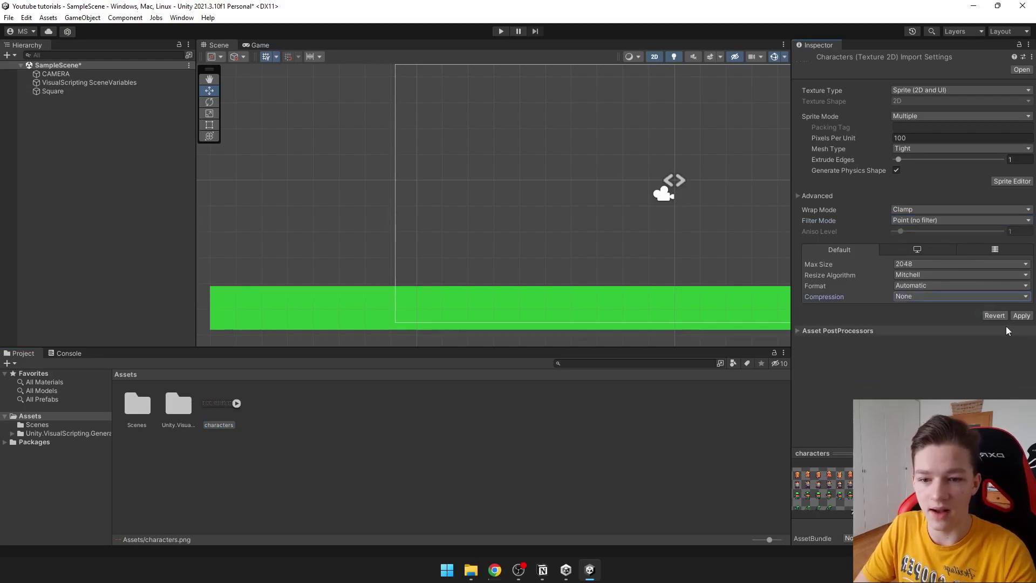
{"action": "left_click", "coordinate": [1021, 316]}
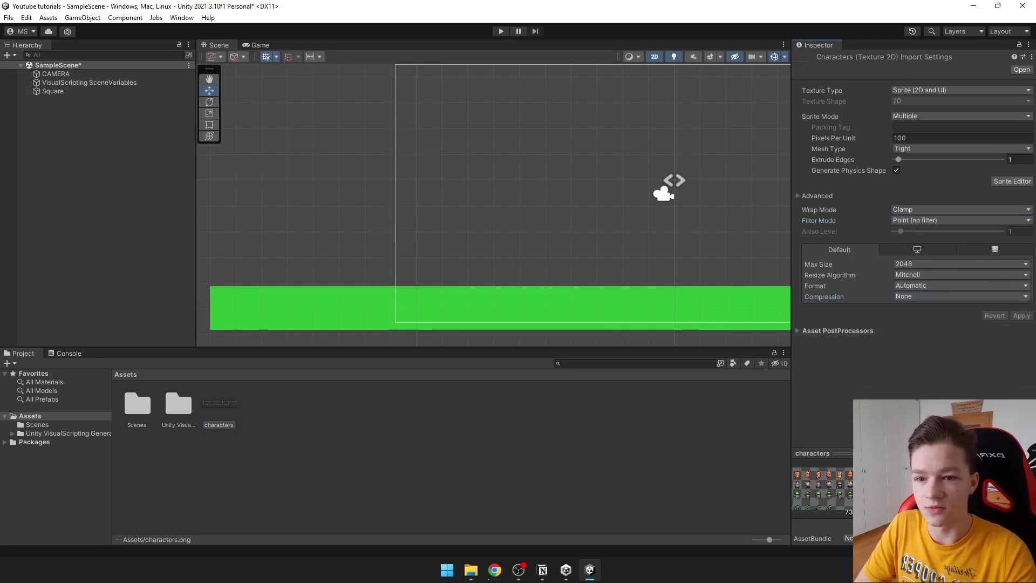
Step: In the Sprite Editor, slice the sheet as a Grid By Cell Size of 32×32
{"action": "left_click", "coordinate": [1006, 181]}
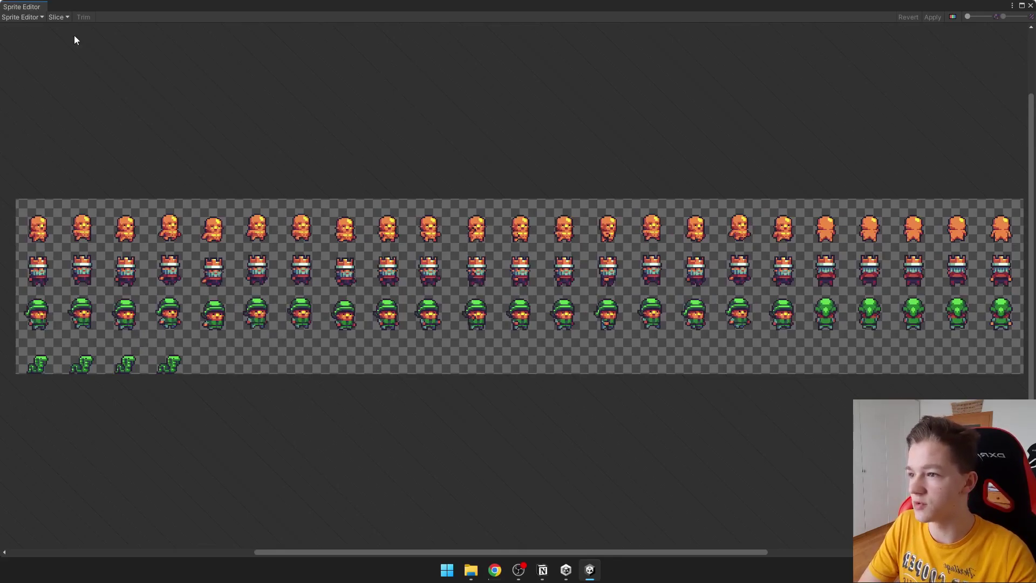
{"action": "left_click", "coordinate": [65, 18]}
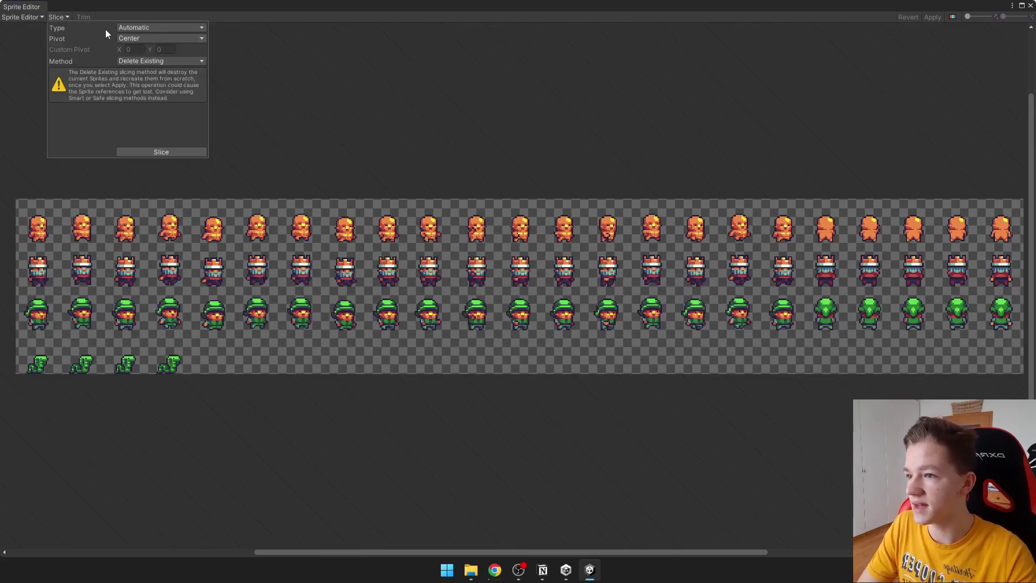
{"action": "left_click", "coordinate": [161, 28]}
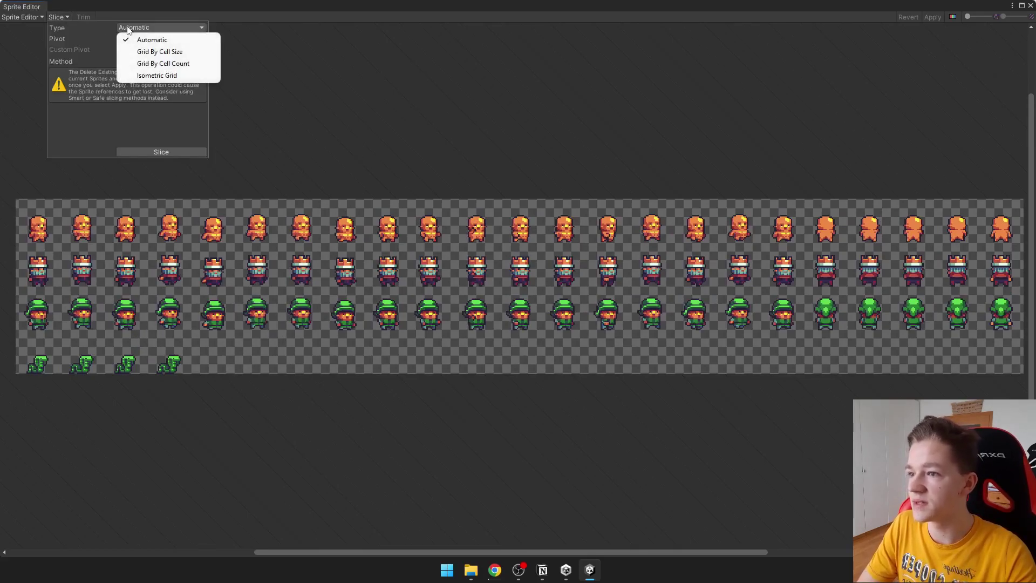
{"action": "left_click", "coordinate": [161, 53]}
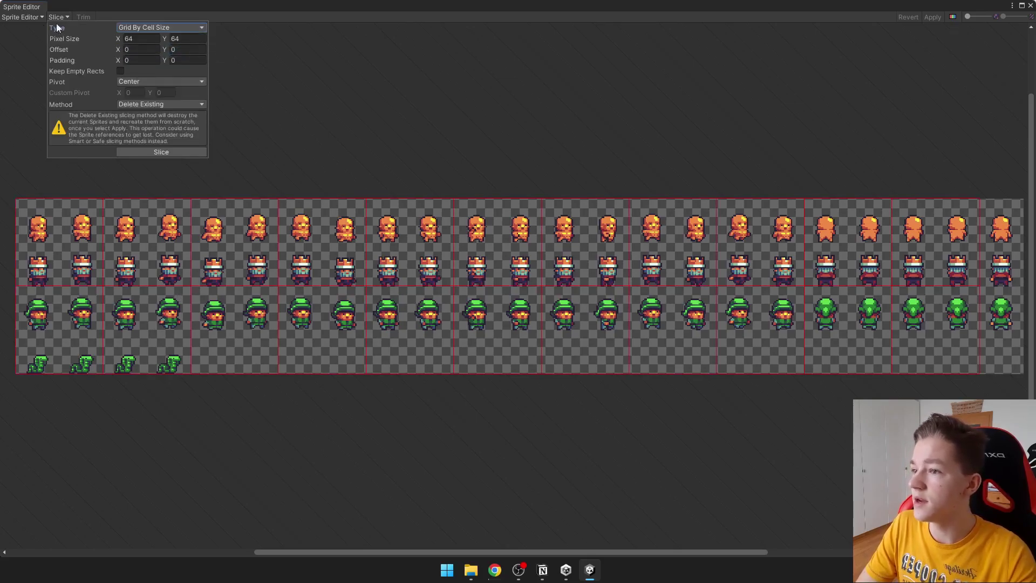
{"action": "left_click", "coordinate": [137, 39]}
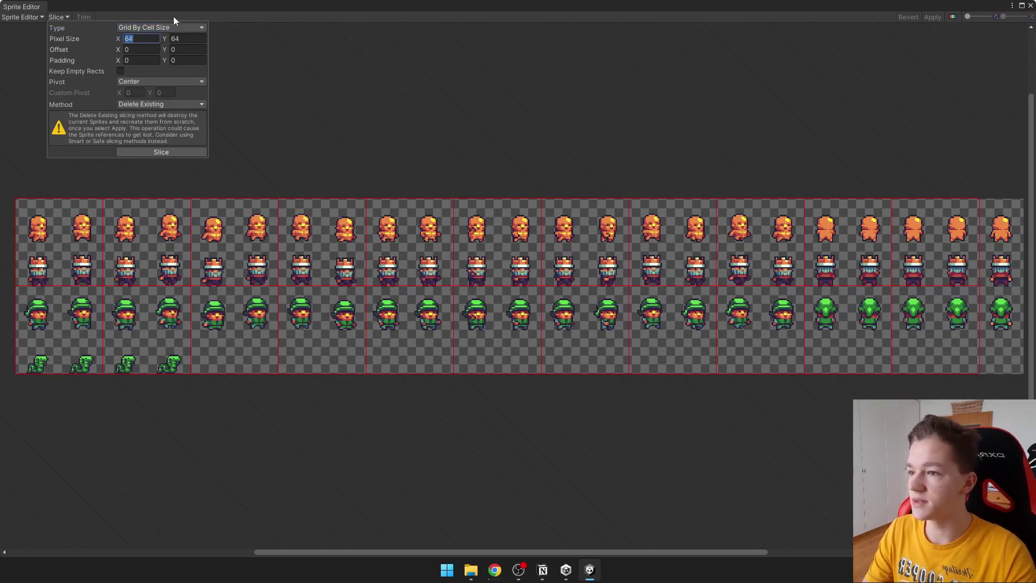
{"action": "type", "text": "32"}
{"action": "key", "text": "Tab"}
{"action": "type", "text": "32"}
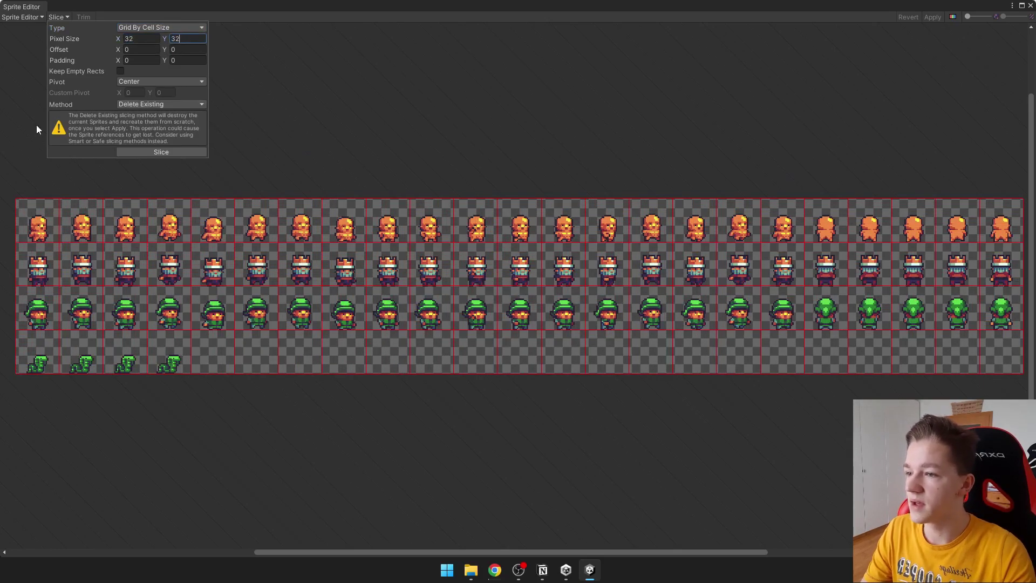
{"action": "left_click", "coordinate": [182, 153]}
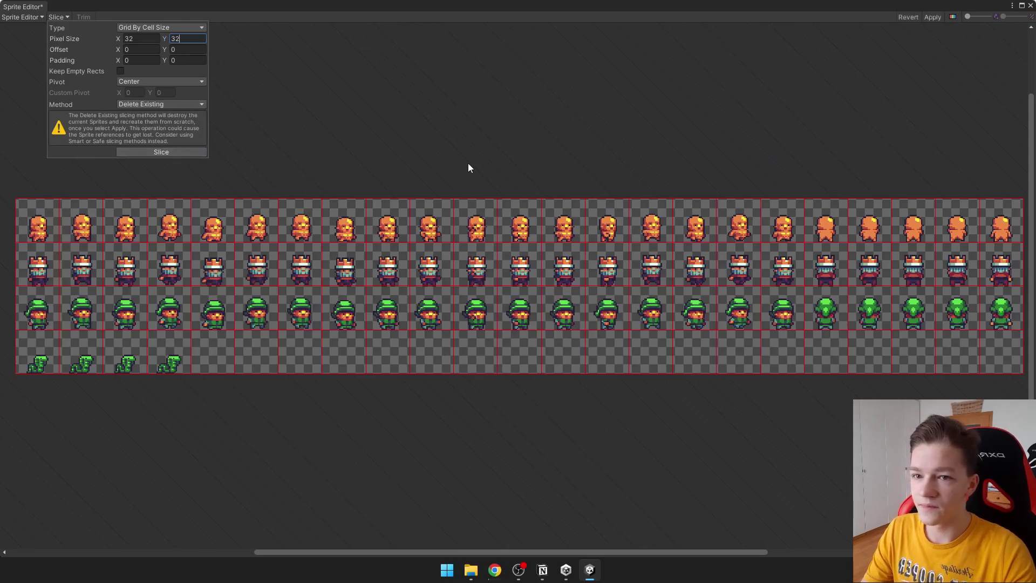
Step: Apply the slices, inspect a green third-row sprite, and close the Sprite Editor
{"action": "left_click", "coordinate": [713, 121]}
{"action": "left_click", "coordinate": [932, 17]}
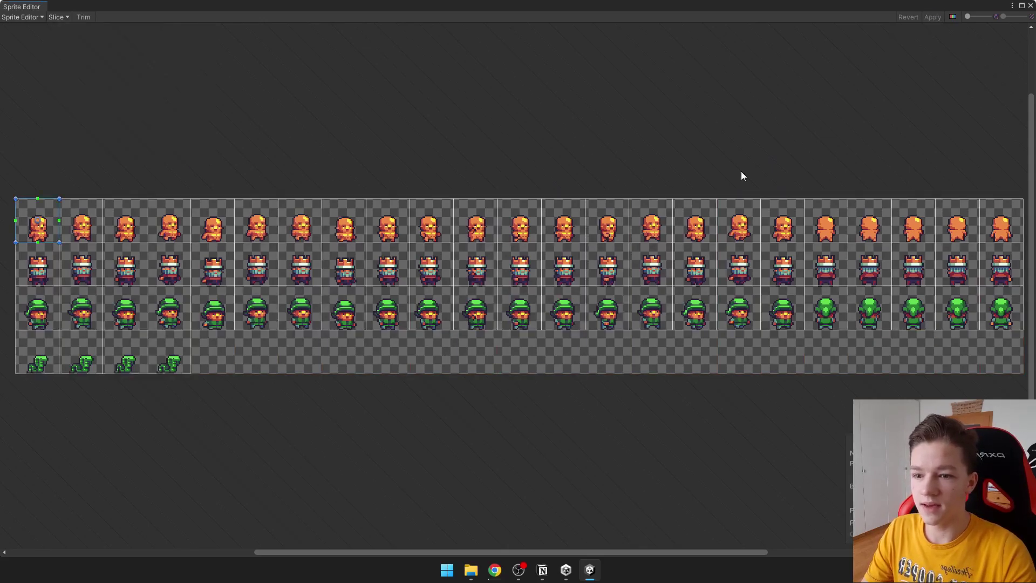
{"action": "left_click", "coordinate": [798, 317]}
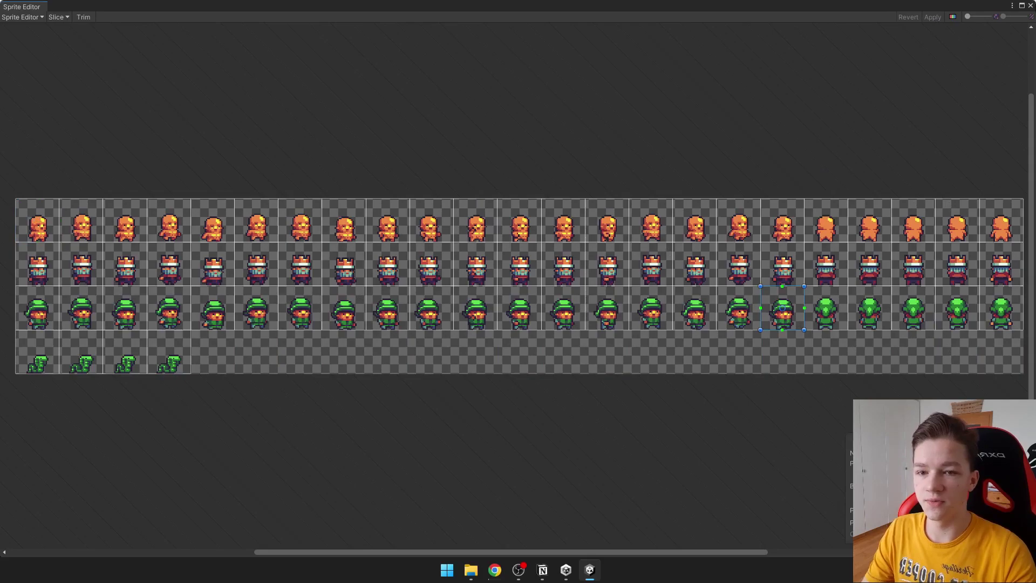
{"action": "left_click", "coordinate": [1029, 5]}
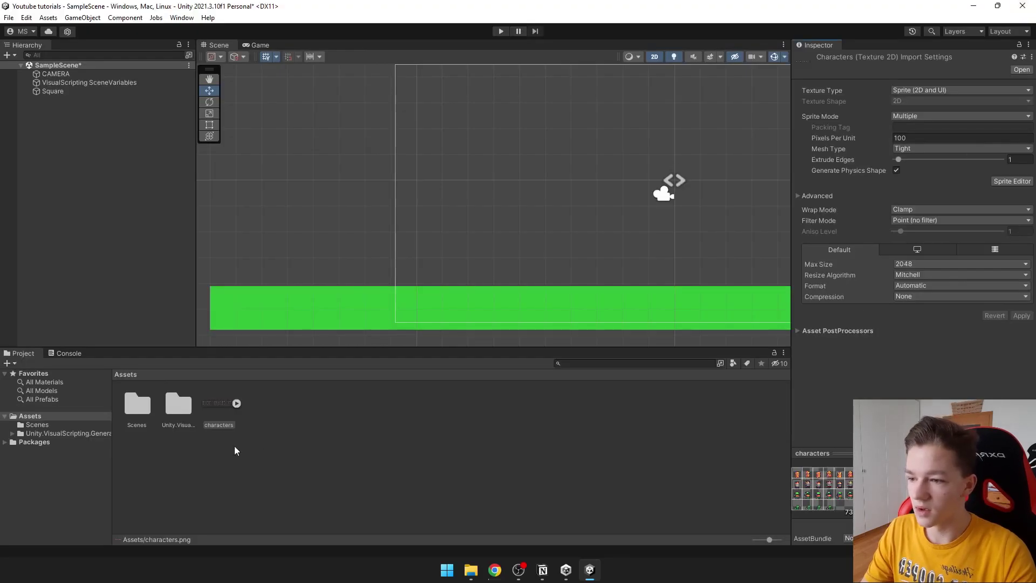
Step: Drag the first sliced sprite, characters_0, from Project into the Scene
{"action": "left_click", "coordinate": [237, 403]}
{"action": "left_click", "coordinate": [263, 406]}
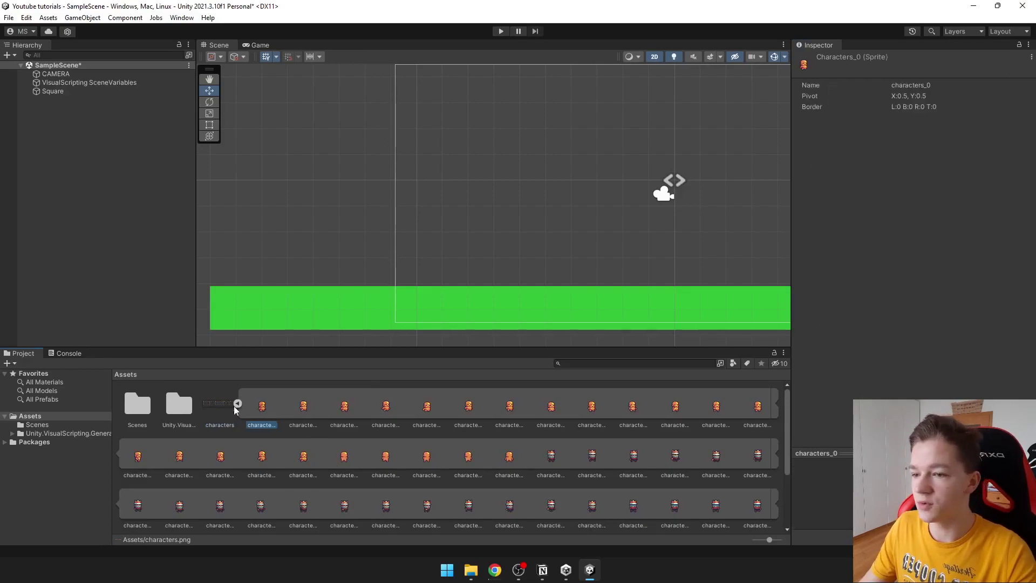
{"action": "scroll", "coordinate": [418, 252], "scroll_direction": "up", "scroll_amount": 2}
{"action": "middle_click_drag", "start_coordinate": [418, 252], "coordinate": [467, 249]}
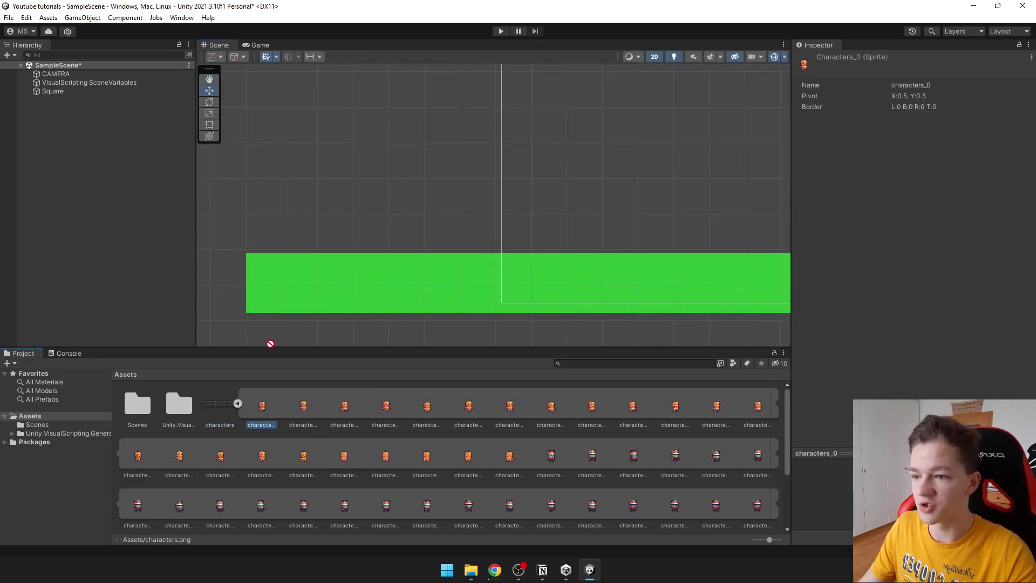
{"action": "left_click_drag", "start_coordinate": [271, 343], "coordinate": [357, 238]}
{"action": "left_click_drag", "start_coordinate": [428, 247], "coordinate": [414, 243]}
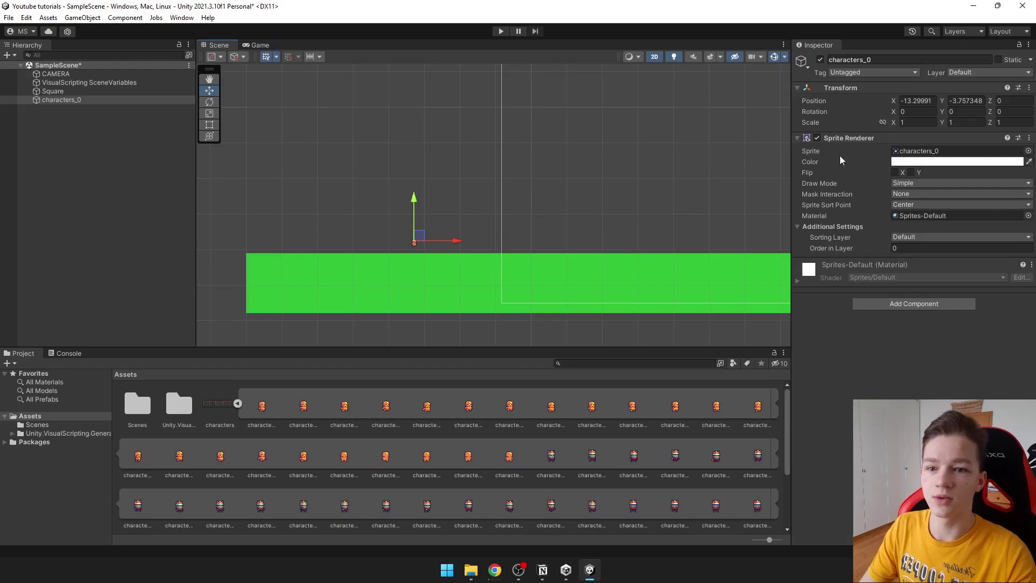
Step: Scale characters_0 to 10 on X and Y and raise it above the ground
{"action": "left_click", "coordinate": [931, 122]}
{"action": "type", "text": "10"}
{"action": "key", "text": "Tab"}
{"action": "type", "text": "10"}
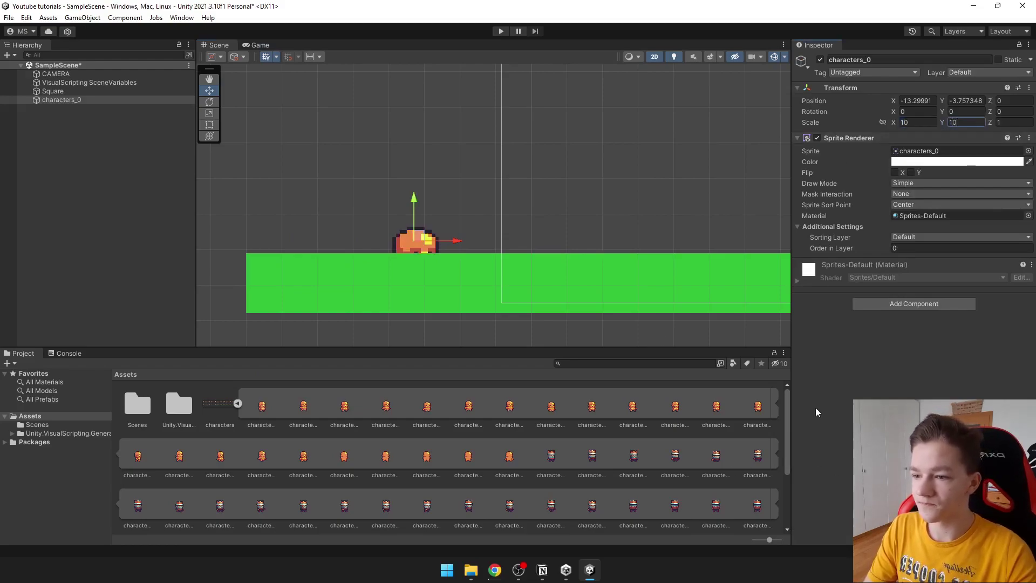
{"action": "left_click_drag", "start_coordinate": [424, 239], "coordinate": [430, 183]}
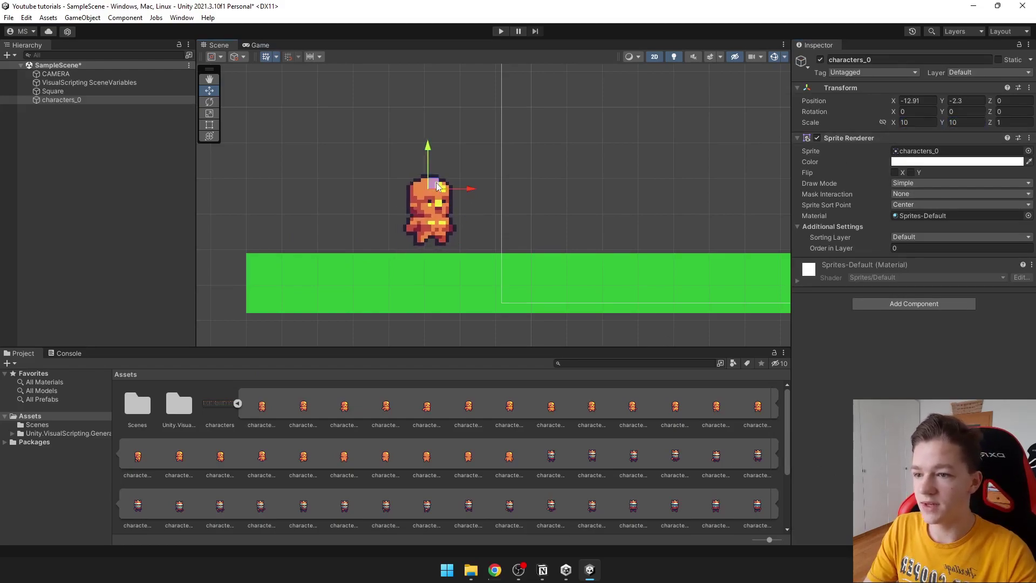
{"action": "left_click", "coordinate": [182, 16]}
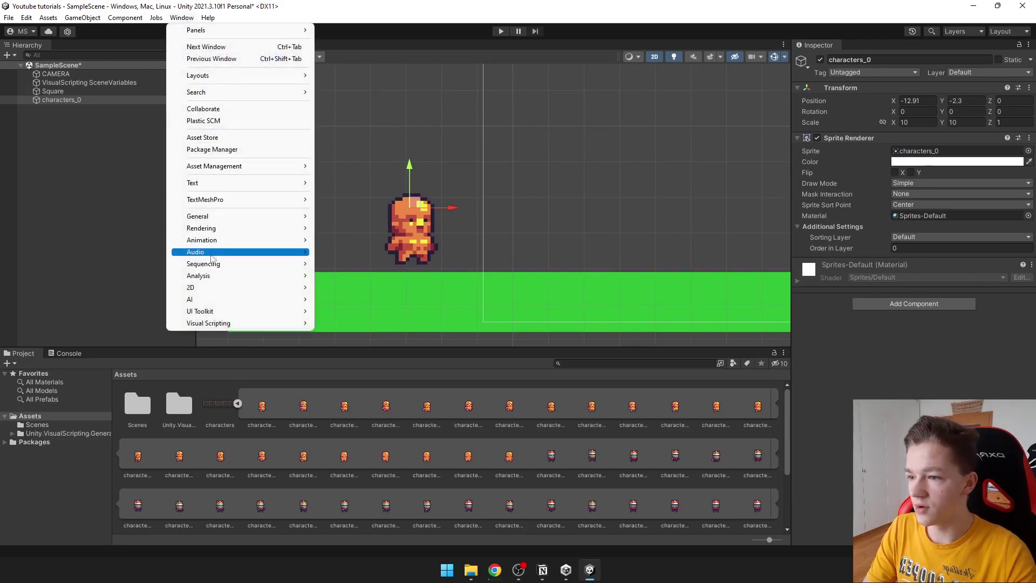
{"action": "mouse_move", "coordinate": [202, 239]}
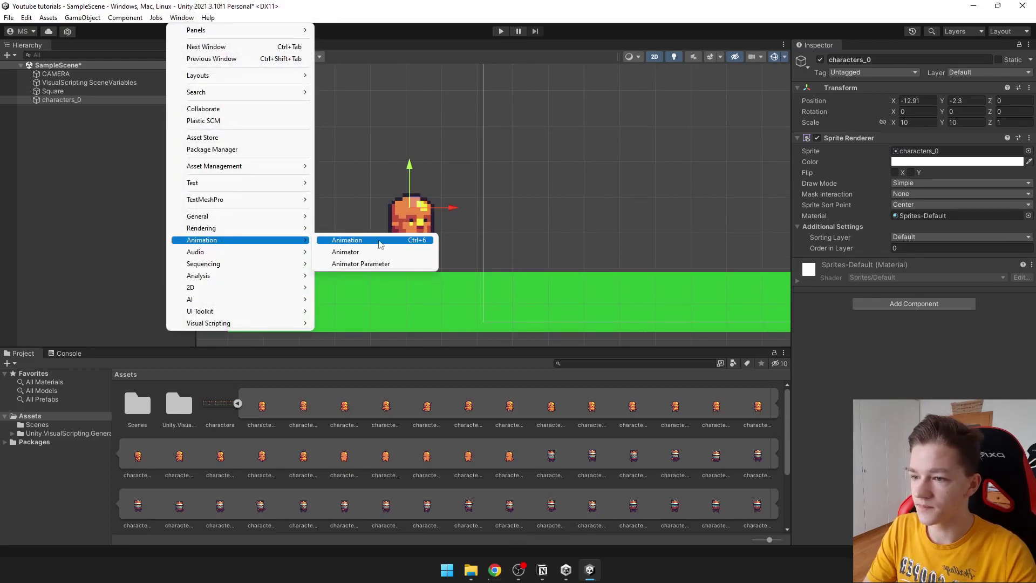
Step: Dock the Animation window, select characters_0, and create the 'Animation player' clip
{"action": "left_click", "coordinate": [378, 241]}
{"action": "left_click_drag", "start_coordinate": [414, 246], "coordinate": [145, 352]}
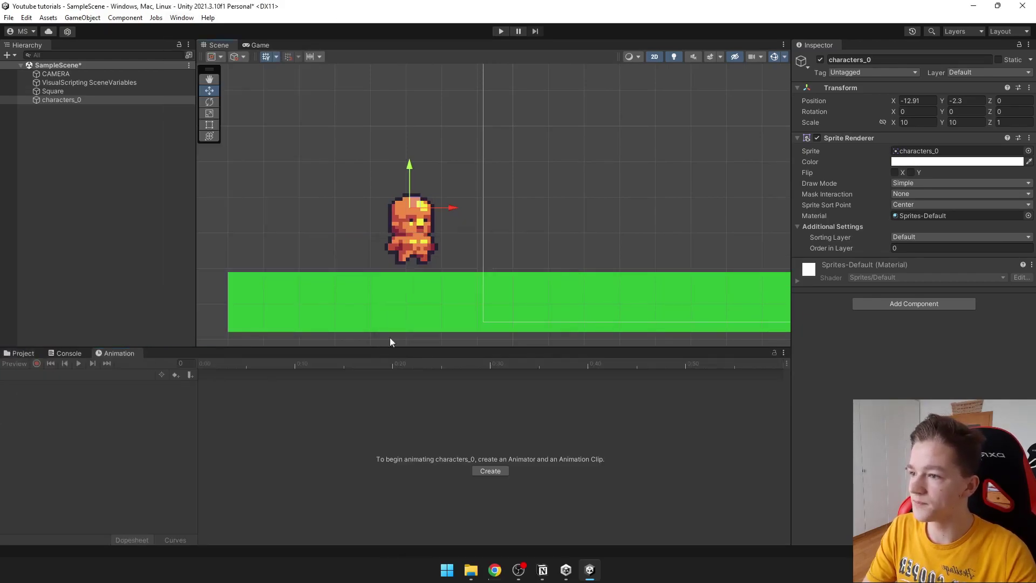
{"action": "left_click", "coordinate": [40, 110]}
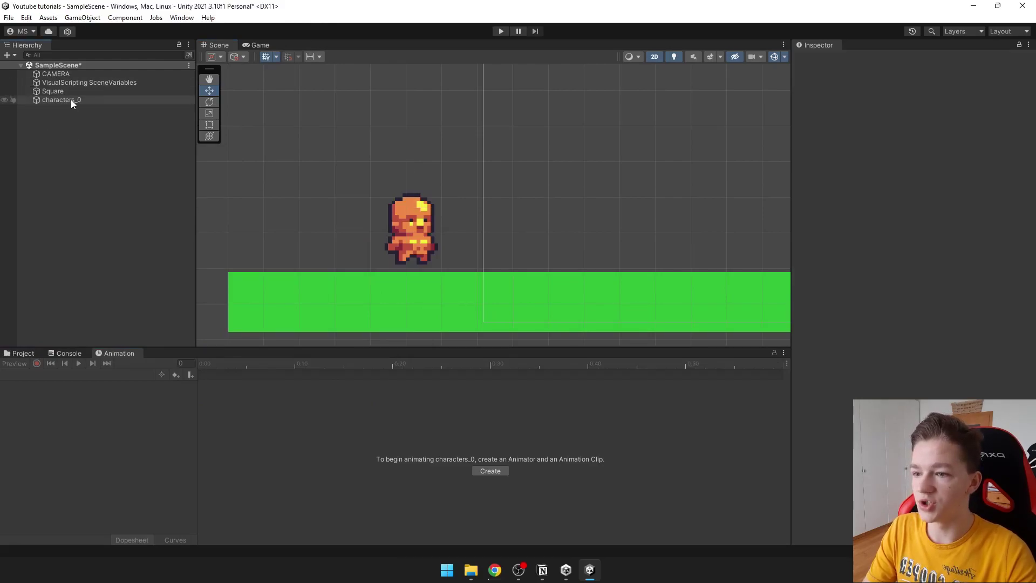
{"action": "left_click", "coordinate": [71, 100]}
{"action": "middle_click_drag", "start_coordinate": [446, 230], "coordinate": [358, 240]}
{"action": "left_click_drag", "start_coordinate": [357, 228], "coordinate": [458, 228]}
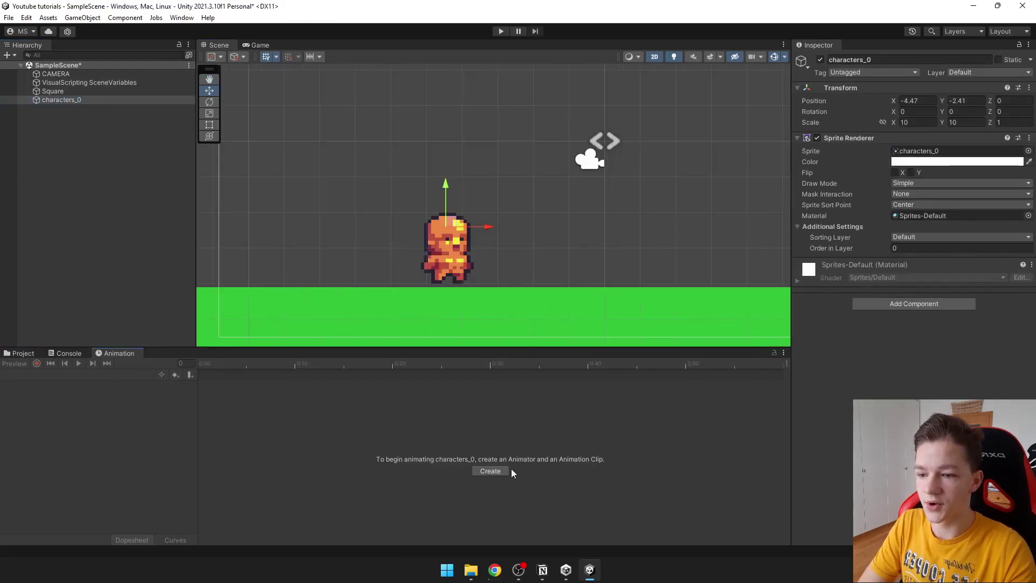
{"action": "left_click", "coordinate": [499, 474]}
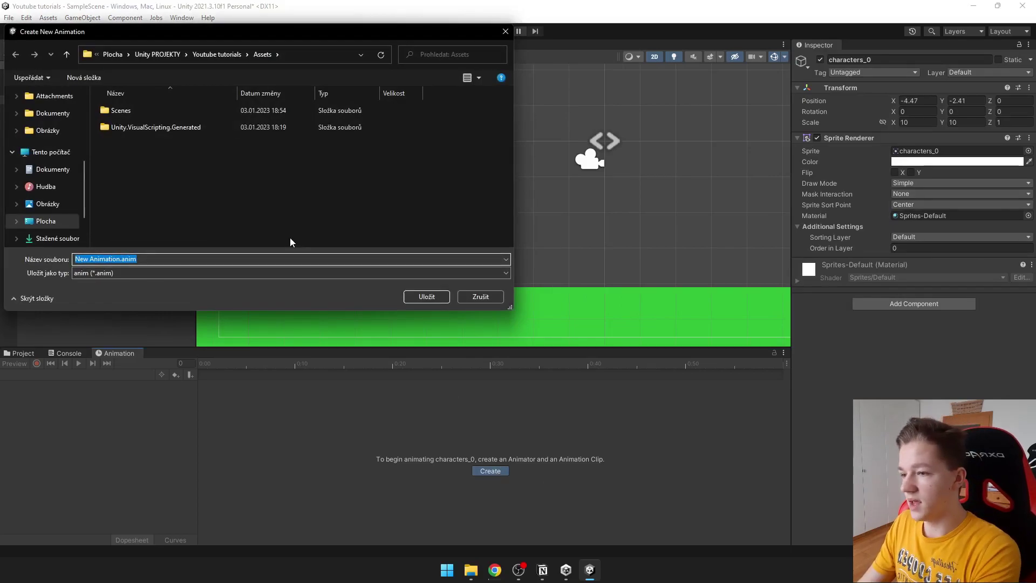
{"action": "type", "text": "Animation "}
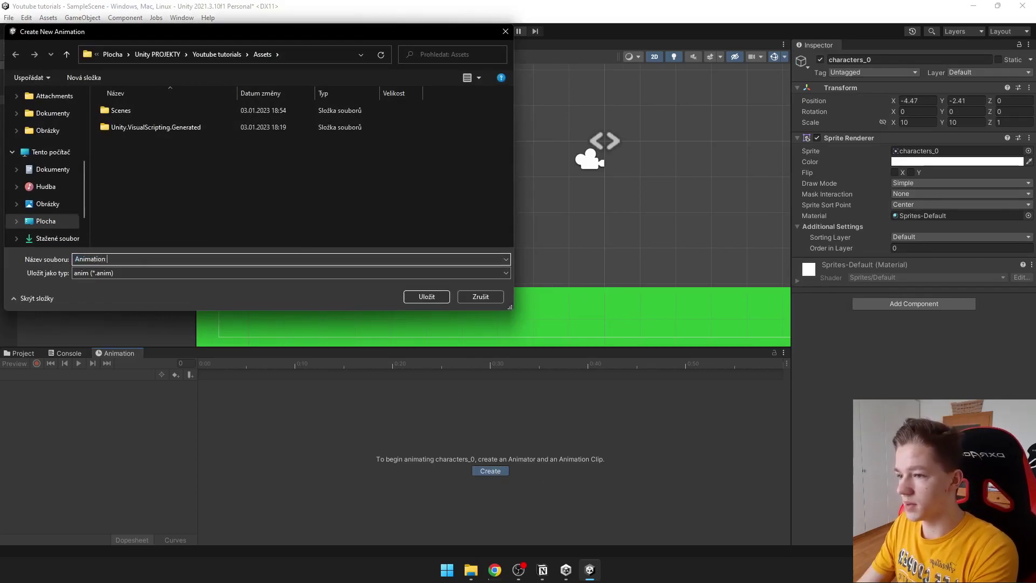
{"action": "type", "text": "player"}
{"action": "key", "text": "Return"}
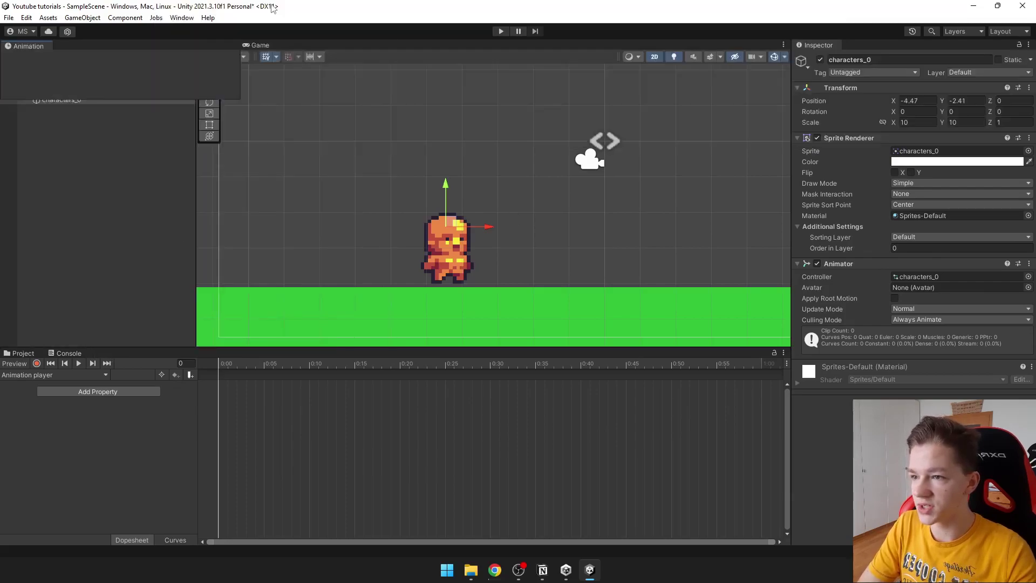
Step: Drag the first four character sprites onto the Animation player timeline as frames
{"action": "left_click_drag", "start_coordinate": [106, 350], "coordinate": [311, 42]}
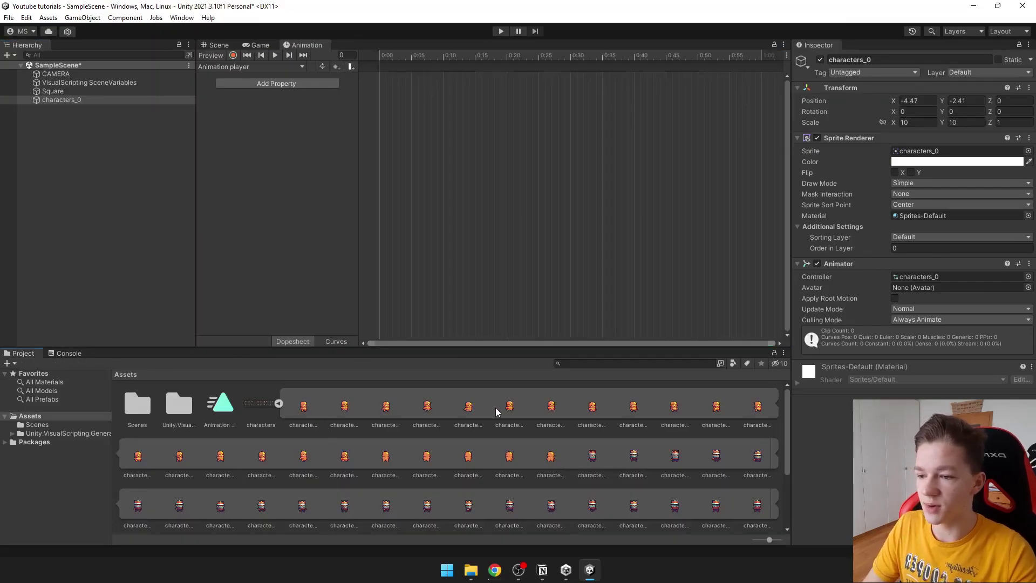
{"action": "left_click", "coordinate": [301, 409]}
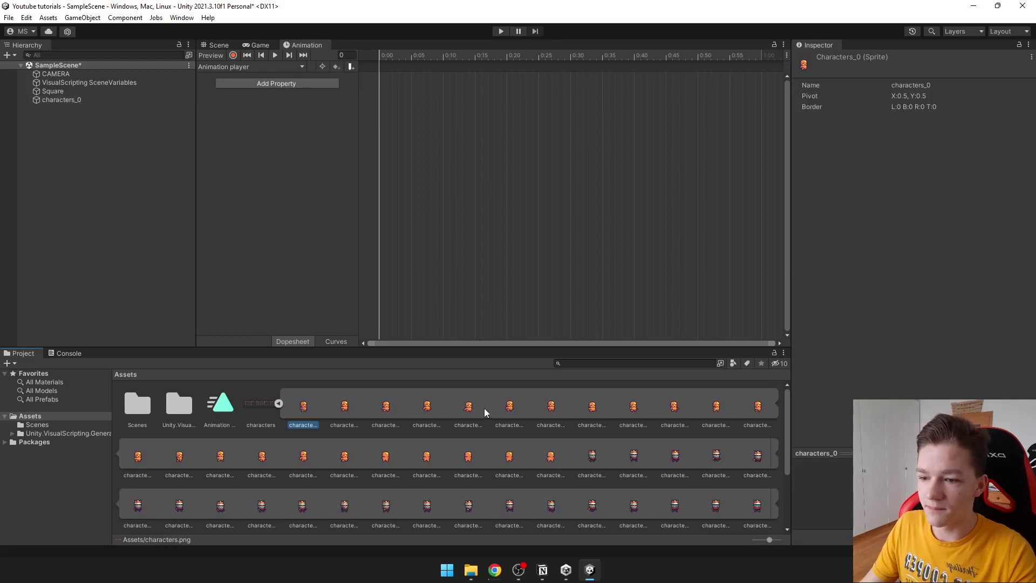
{"action": "left_click", "coordinate": [511, 407], "text": "shift"}
{"action": "left_click", "coordinate": [304, 406]}
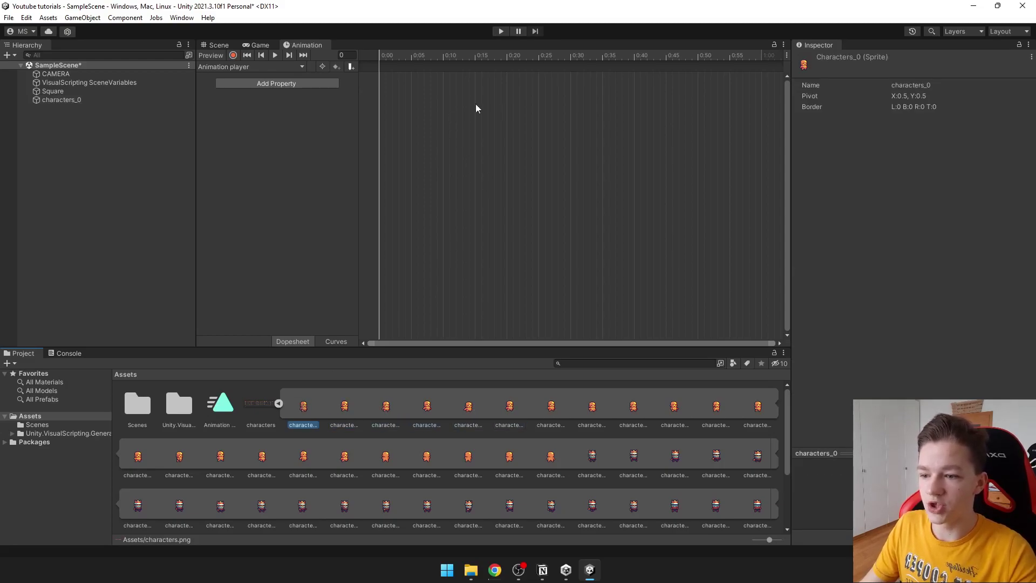
{"action": "left_click", "coordinate": [428, 408], "text": "shift"}
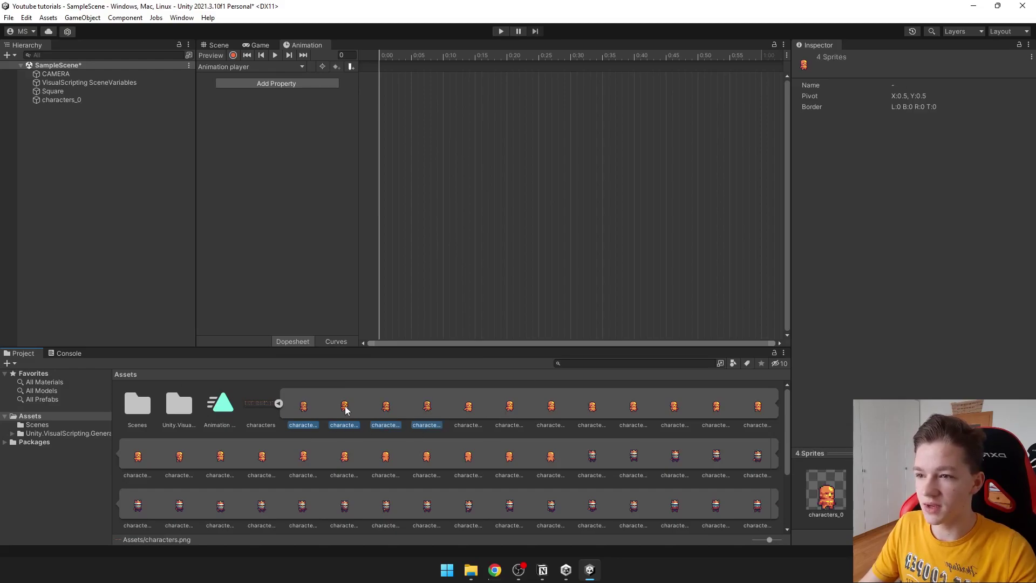
{"action": "mouse_move", "coordinate": [346, 408]}
{"action": "left_mouse_down"}
{"action": "mouse_move", "coordinate": [415, 95]}
{"action": "mouse_move", "coordinate": [392, 75]}
{"action": "left_mouse_up"}
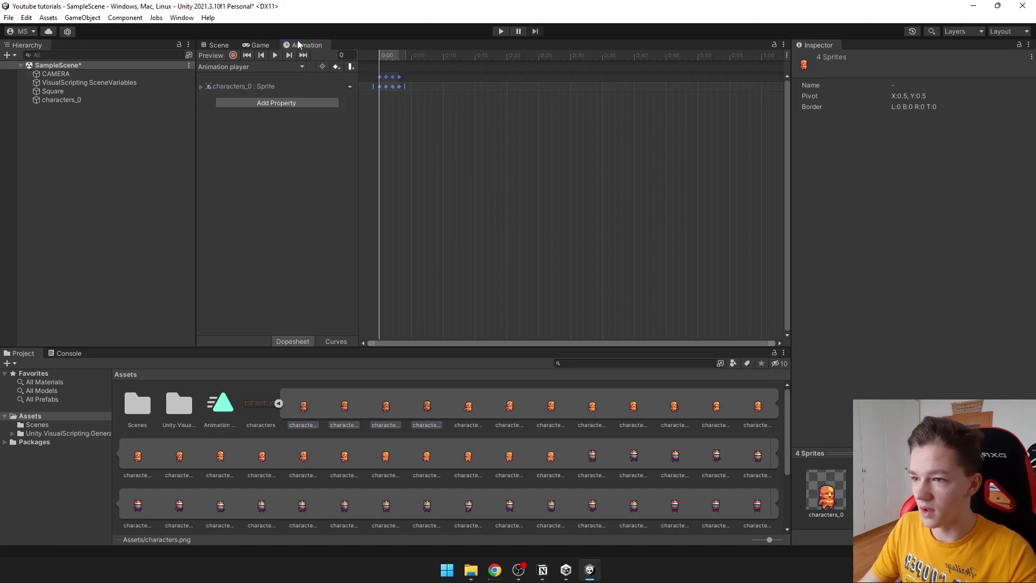
{"action": "left_click_drag", "start_coordinate": [301, 46], "coordinate": [125, 350]}
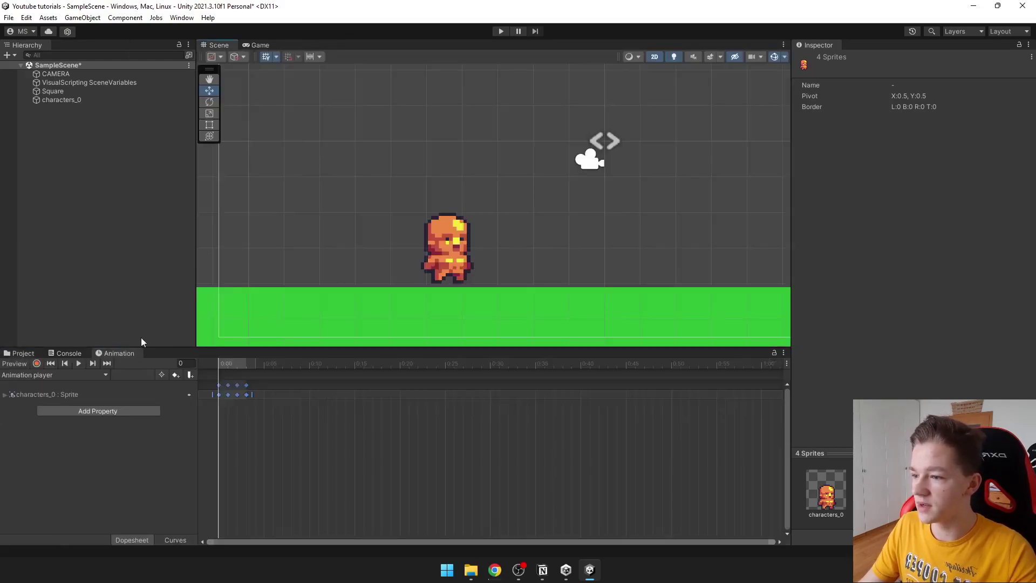
Step: Preview the clip, then open the Animator and move Animation player under Entry
{"action": "left_click", "coordinate": [78, 364]}
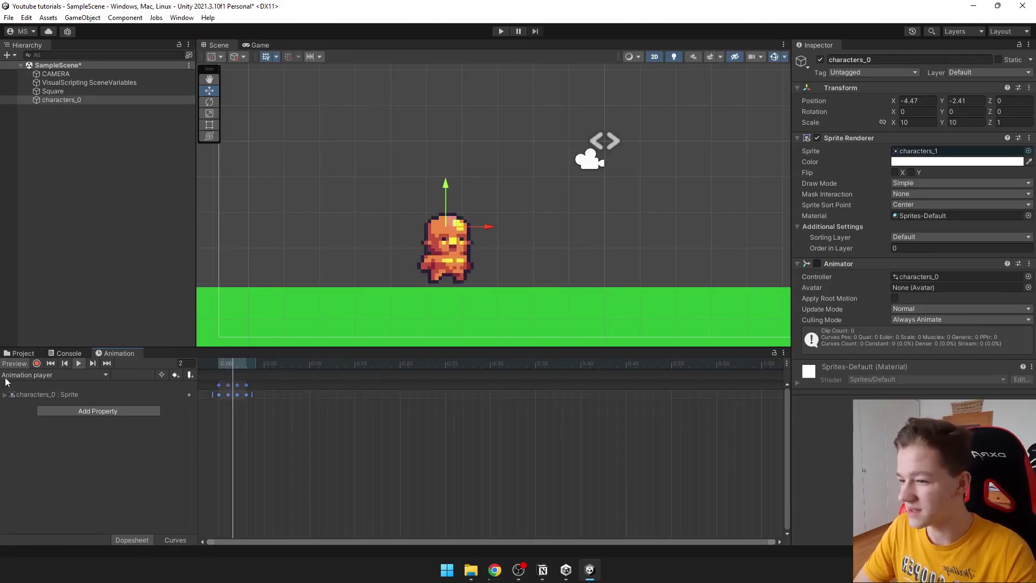
{"action": "left_click", "coordinate": [181, 17]}
{"action": "mouse_move", "coordinate": [201, 240]}
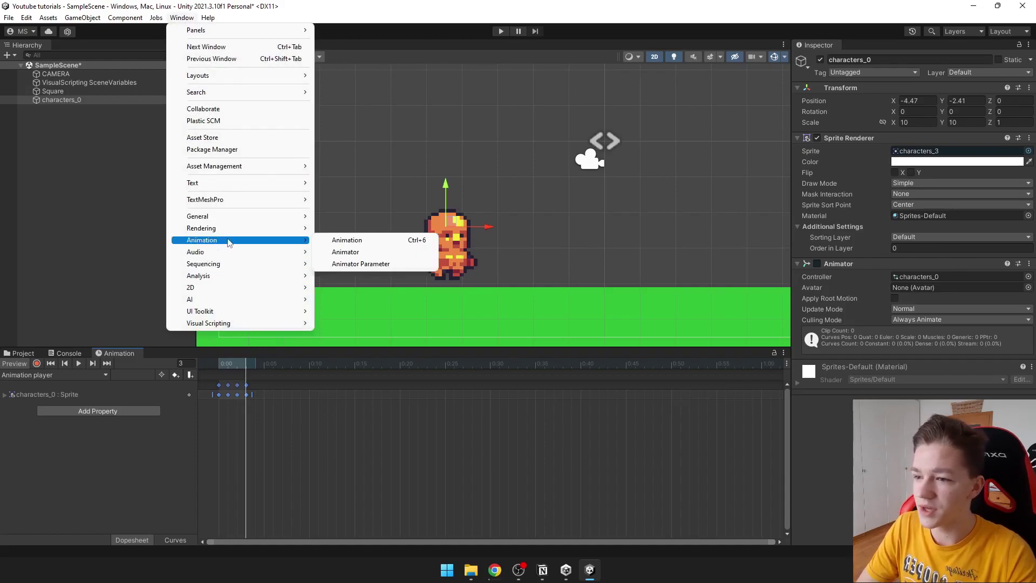
{"action": "left_click", "coordinate": [366, 253]}
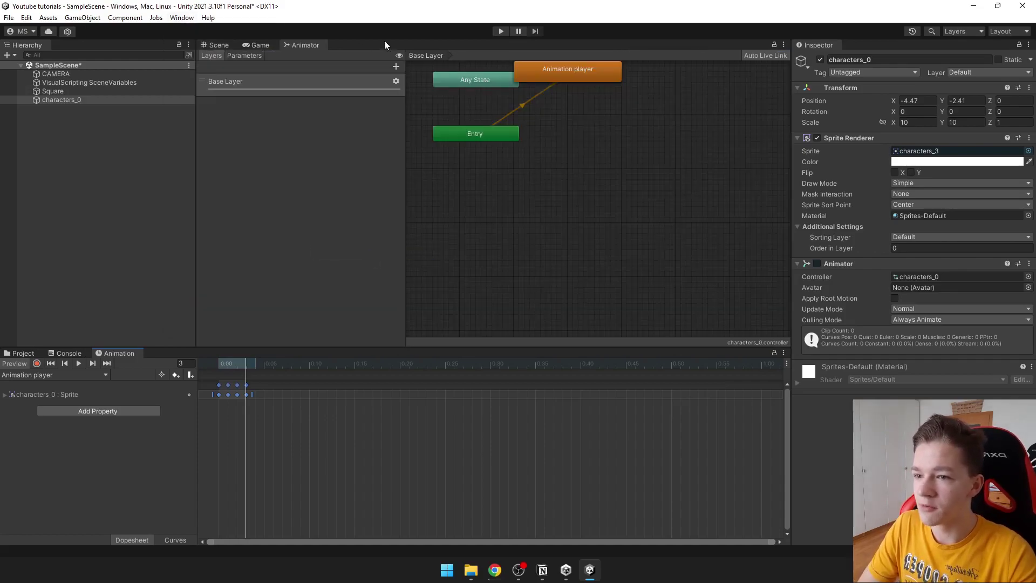
{"action": "left_click_drag", "start_coordinate": [595, 82], "coordinate": [504, 238]}
{"action": "left_click", "coordinate": [537, 215]}
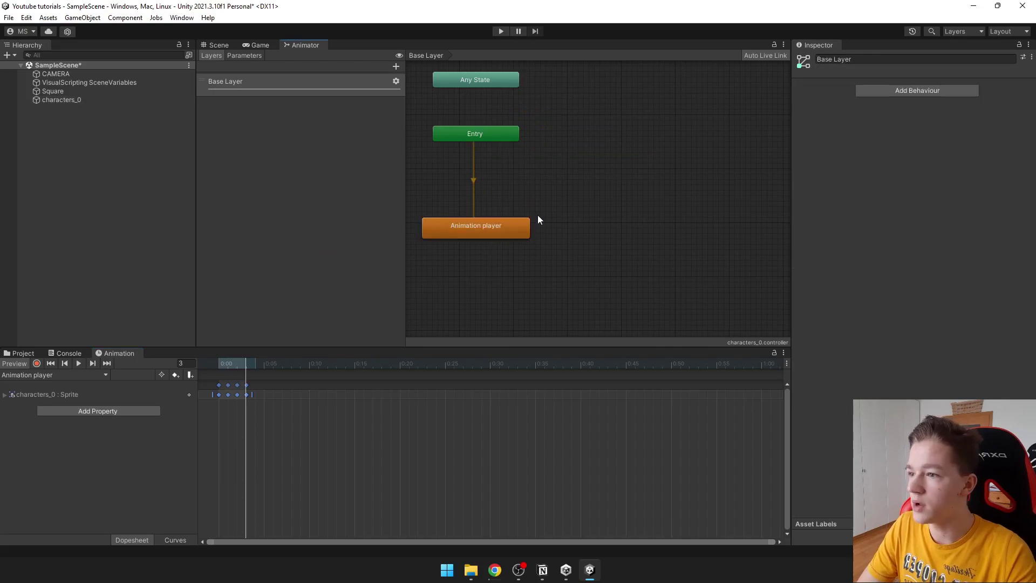
Step: Set the Animation player state's Speed to 0.15 in the Inspector
{"action": "left_click", "coordinate": [104, 99]}
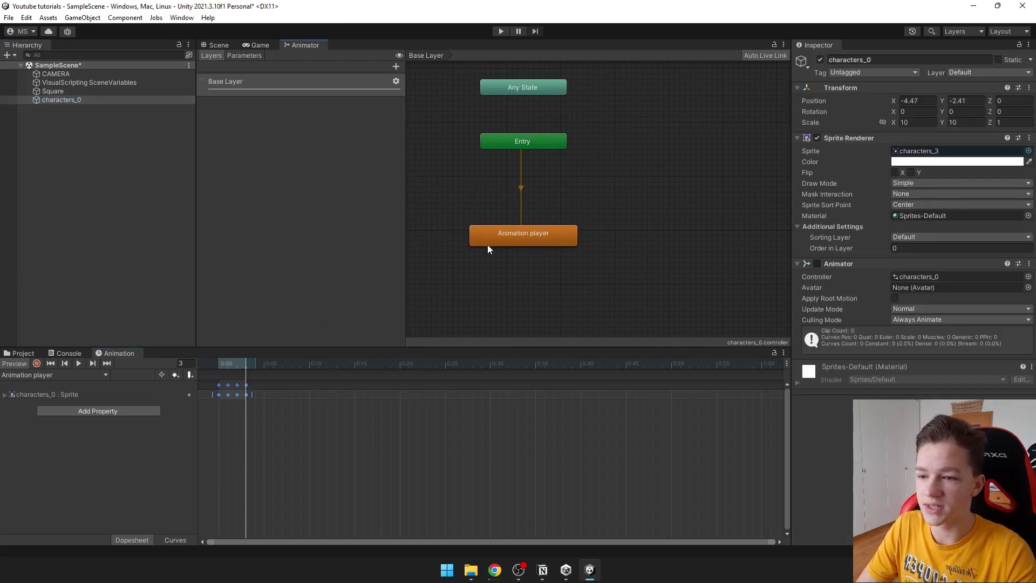
{"action": "left_click", "coordinate": [528, 234]}
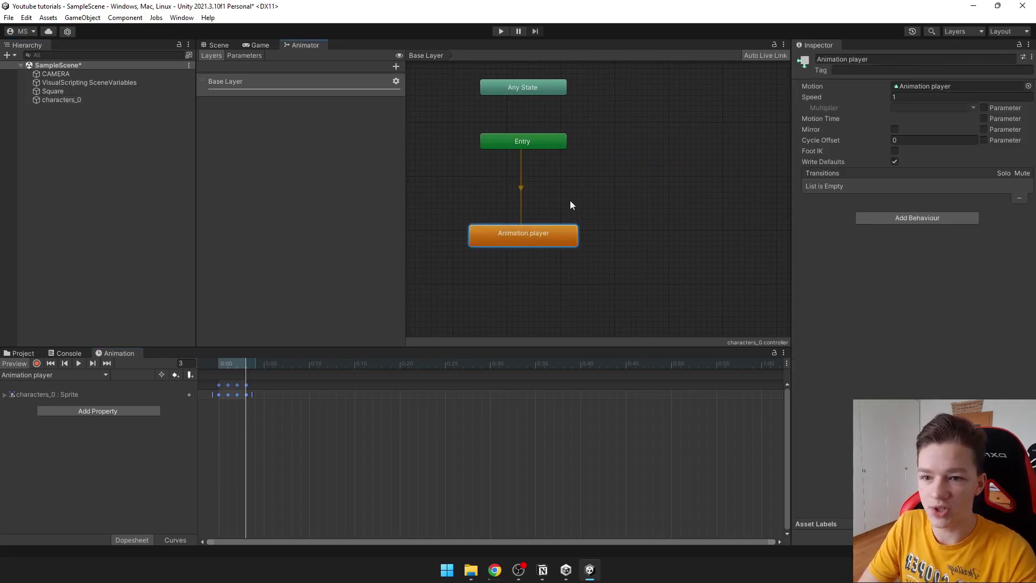
{"action": "left_click", "coordinate": [918, 97]}
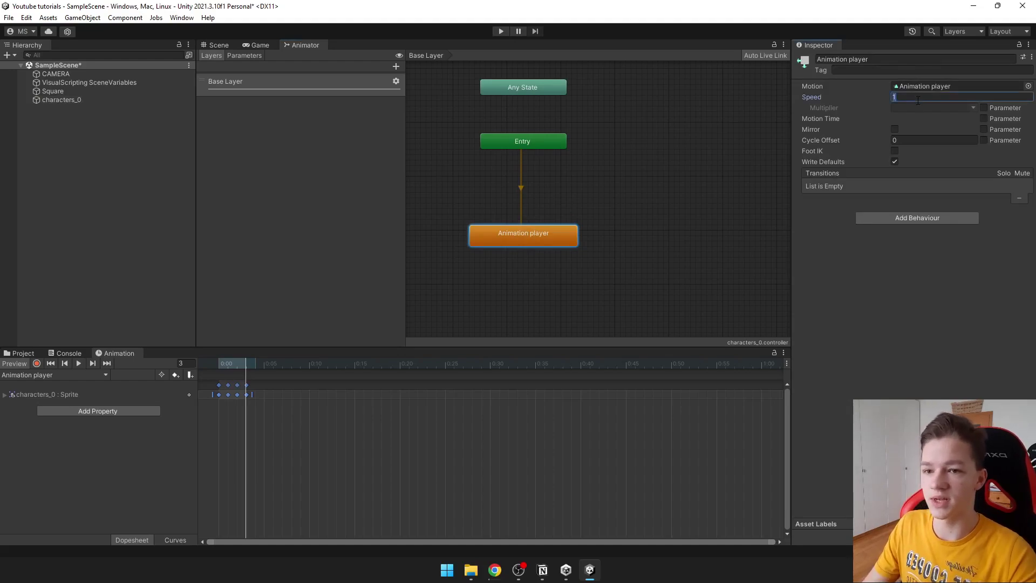
{"action": "type", "text": "0.15"}
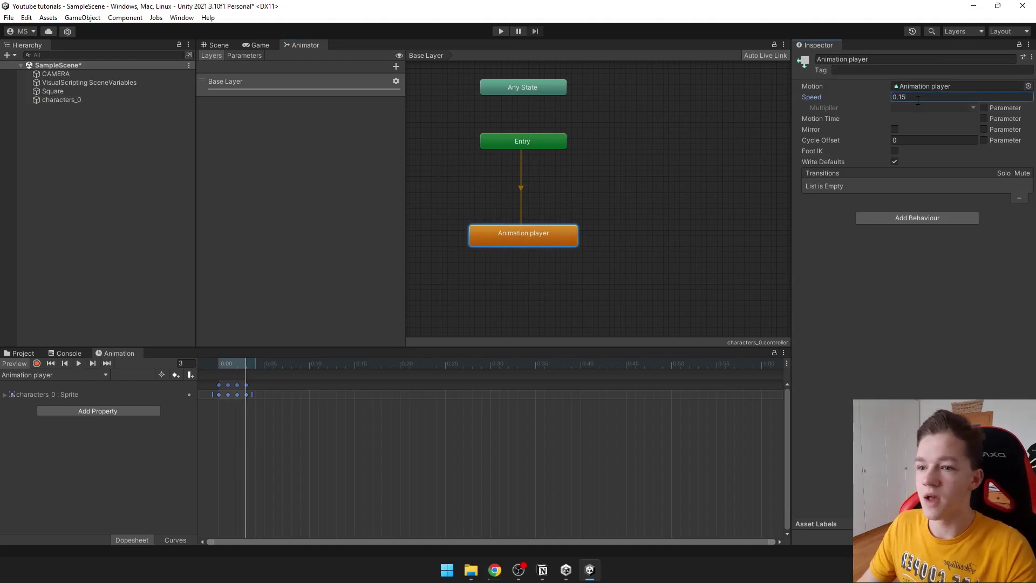
{"action": "key", "text": "Return"}
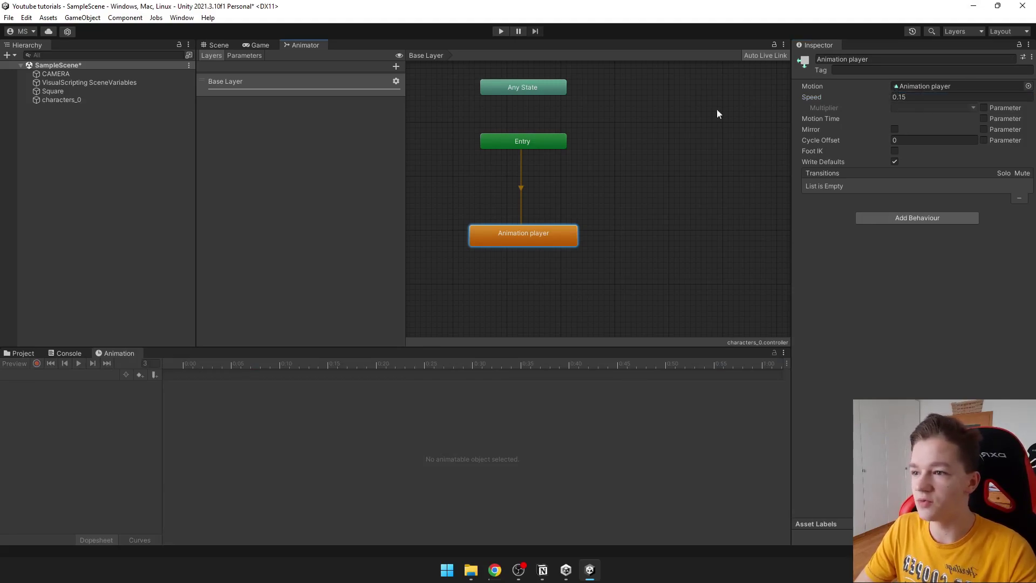
Step: Enter Play mode to watch the slowed character animation above the green ground
{"action": "left_click", "coordinate": [260, 45]}
{"action": "left_click", "coordinate": [501, 31]}
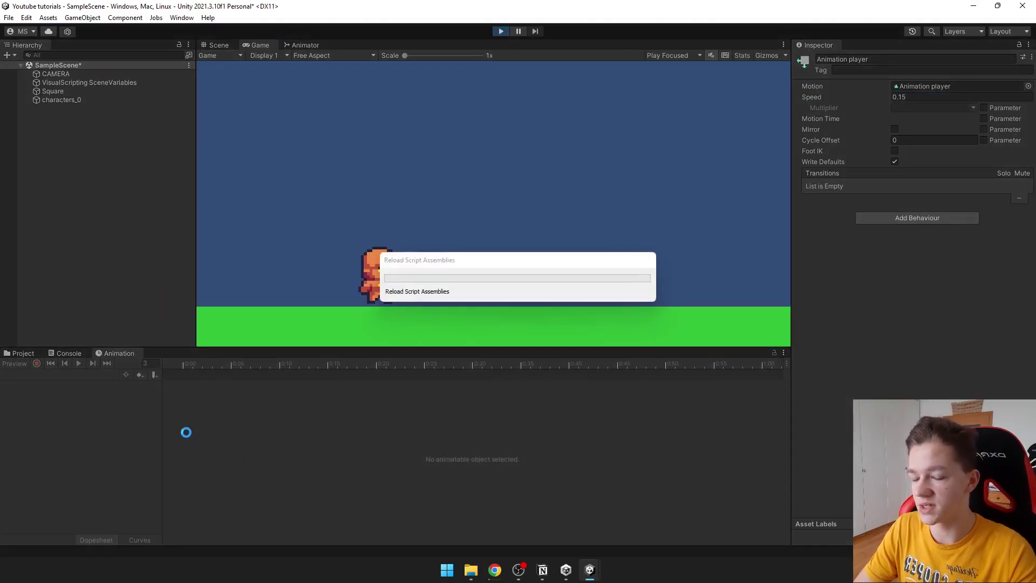